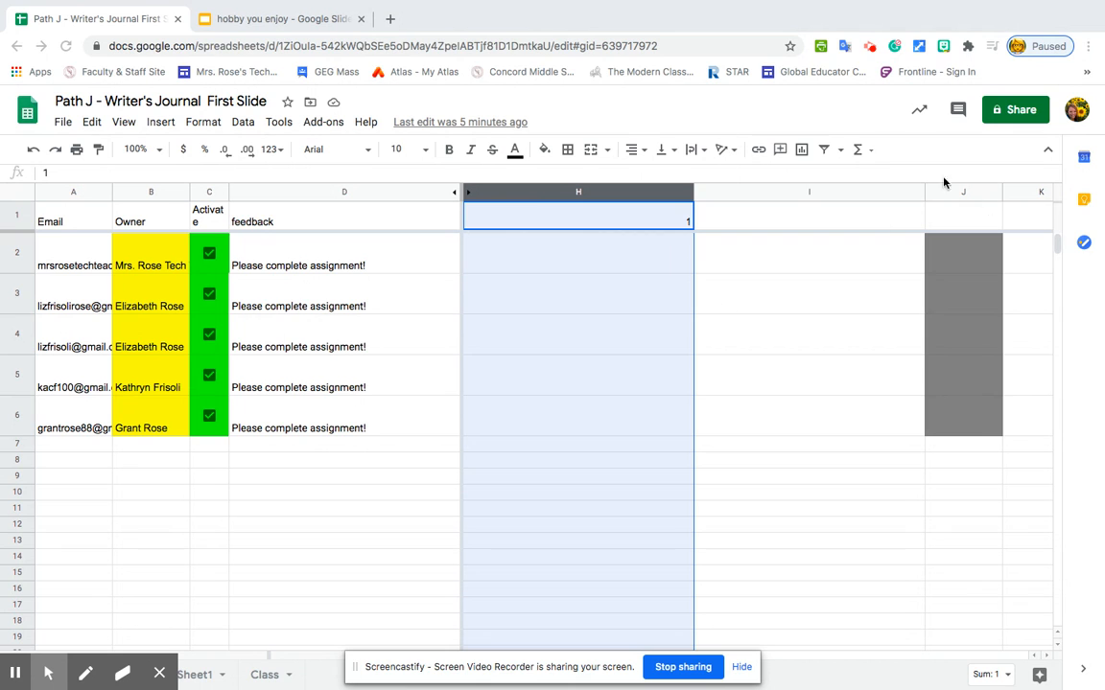
# Use First Slide's Reuse menu to pull the first slides from the same folder as before, and dismiss the feedback notice.
pyautogui.click(331, 124)
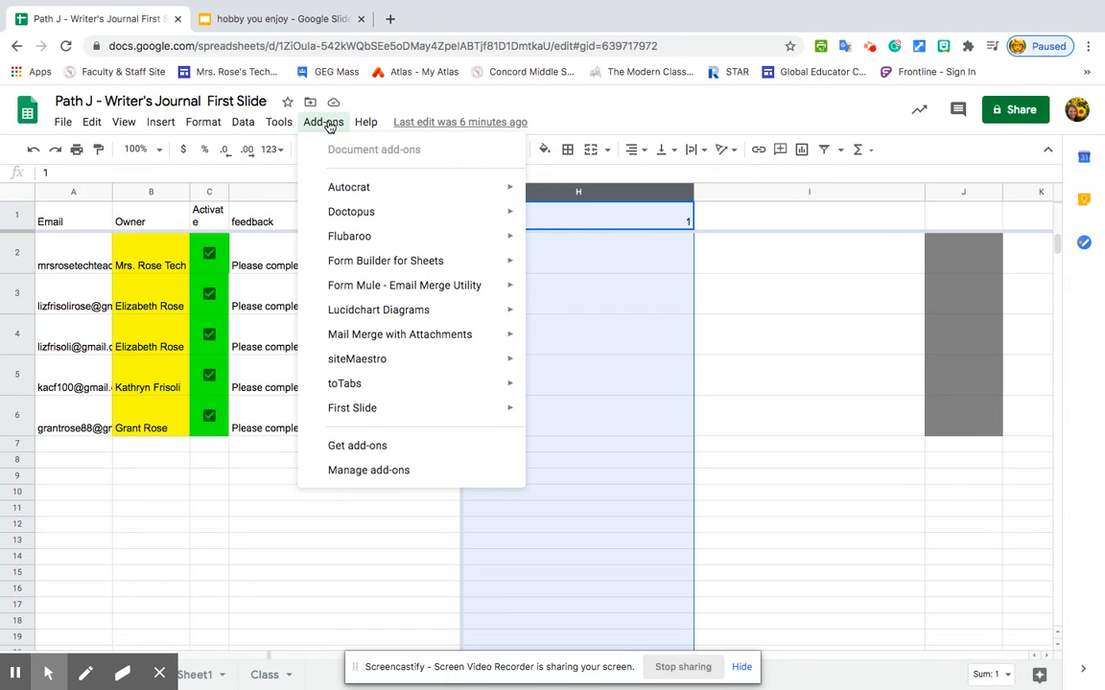
pyautogui.moveTo(406, 412)
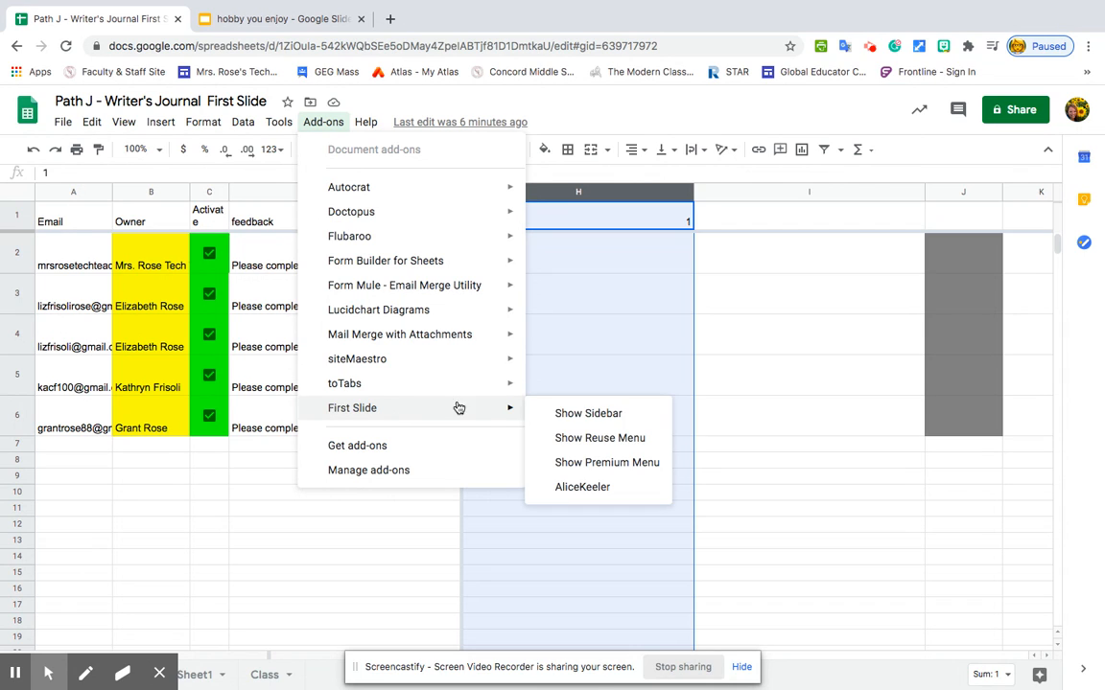
pyautogui.click(601, 440)
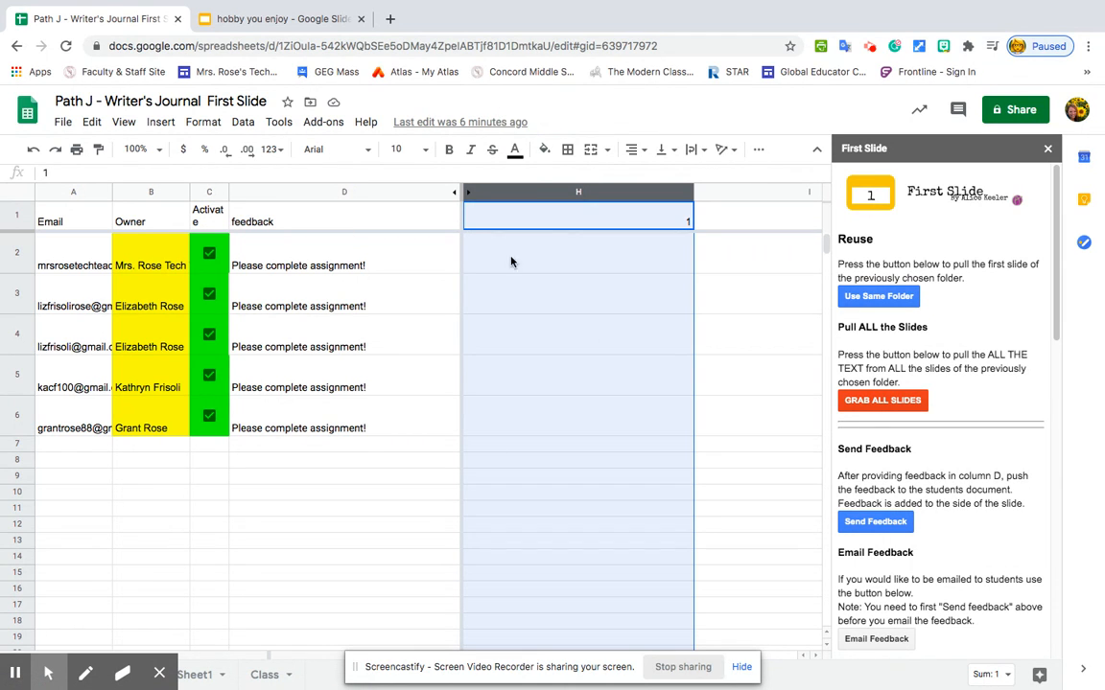
pyautogui.click(892, 299)
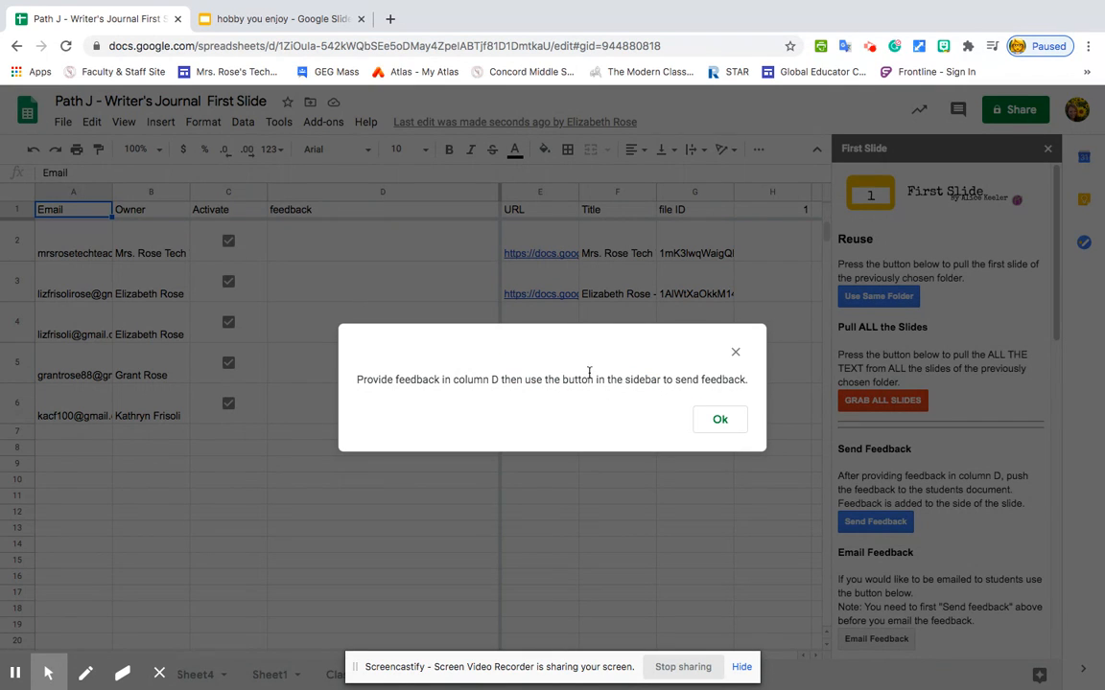
pyautogui.click(720, 421)
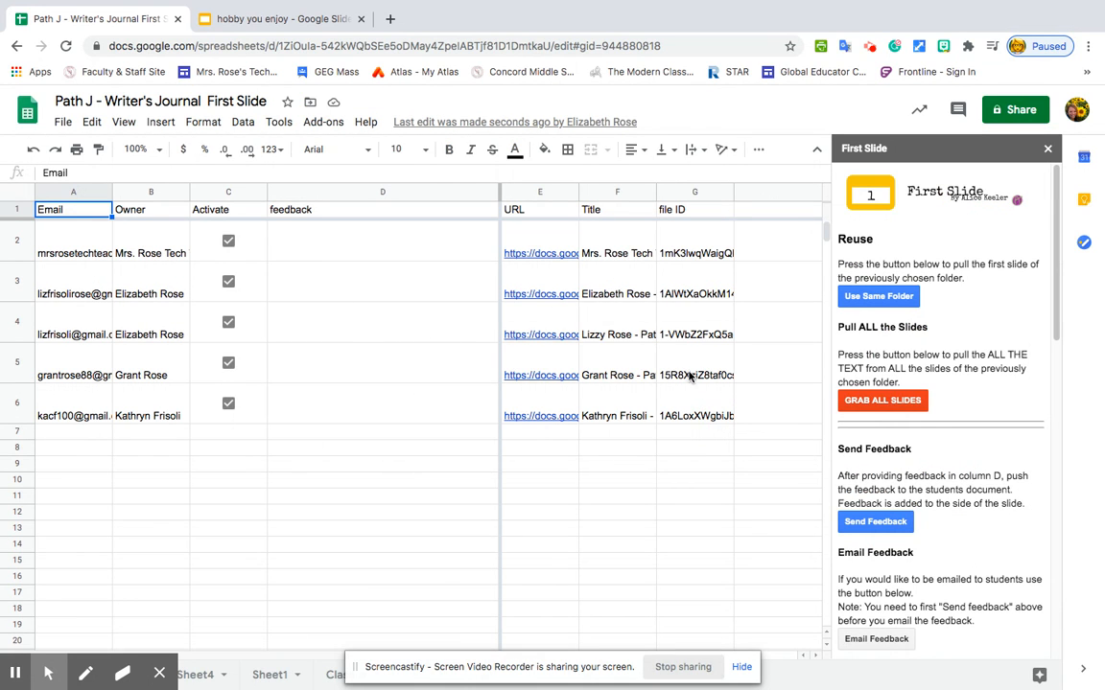
# Examine the First Slide options for sending prompts, blank slides, a specific slide or multiple slides to students.
pyautogui.scroll(-3, 966, 450)
pyautogui.scroll(-2, 959, 451)
pyautogui.scroll(-5, 938, 516)
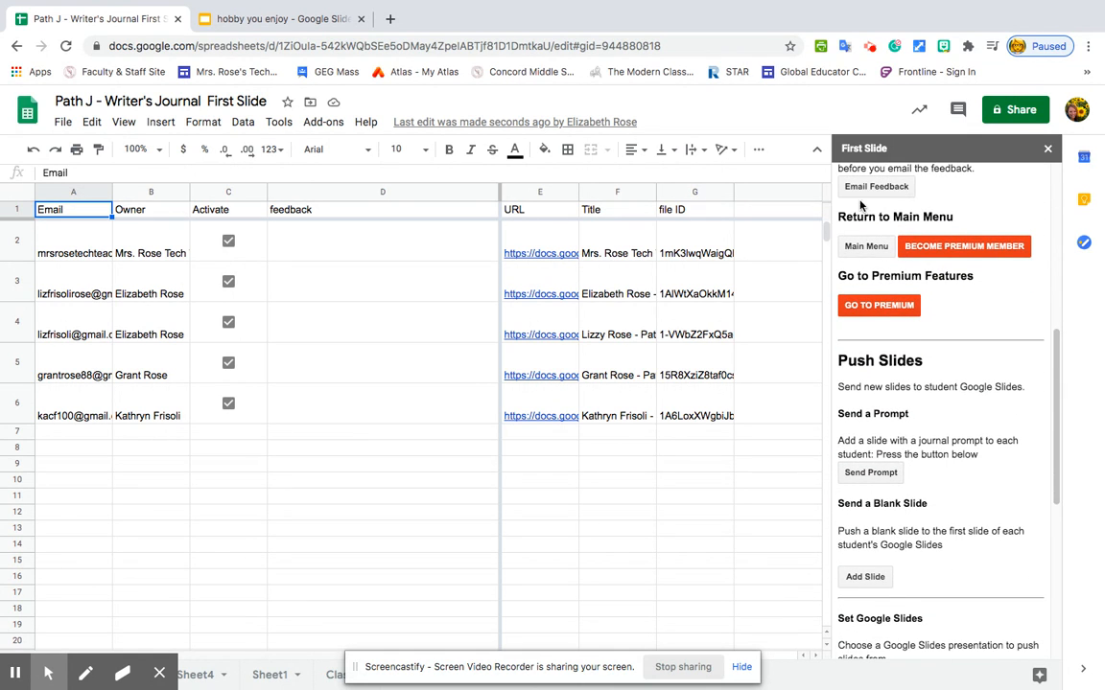
pyautogui.scroll(-2, 900, 446)
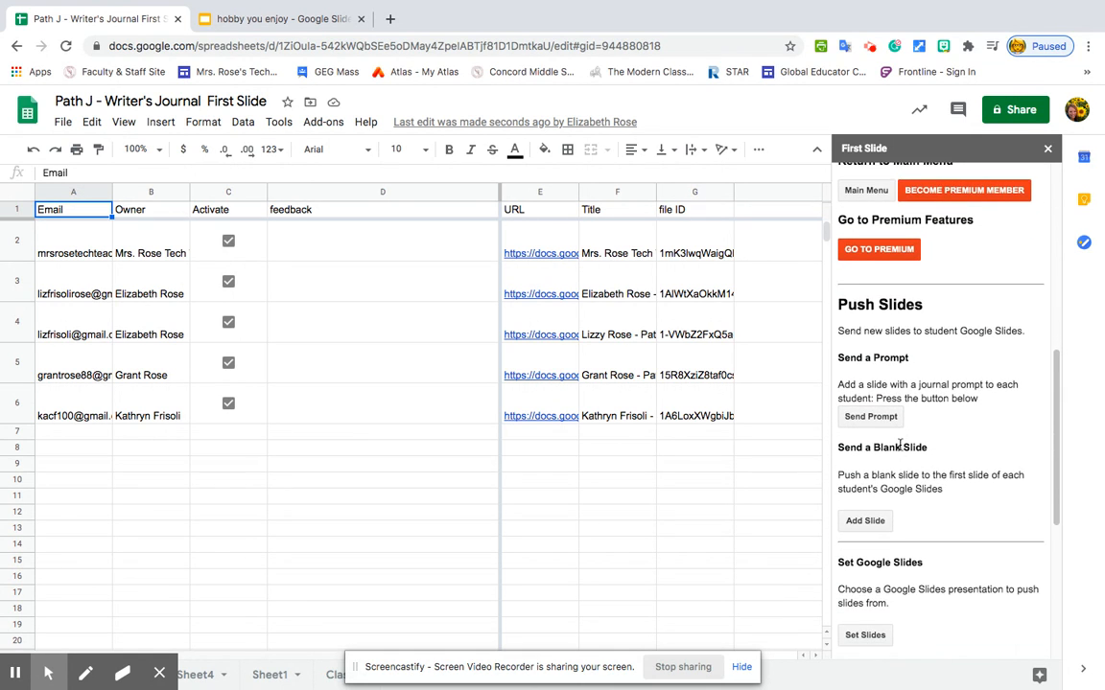
pyautogui.scroll(-2, 900, 446)
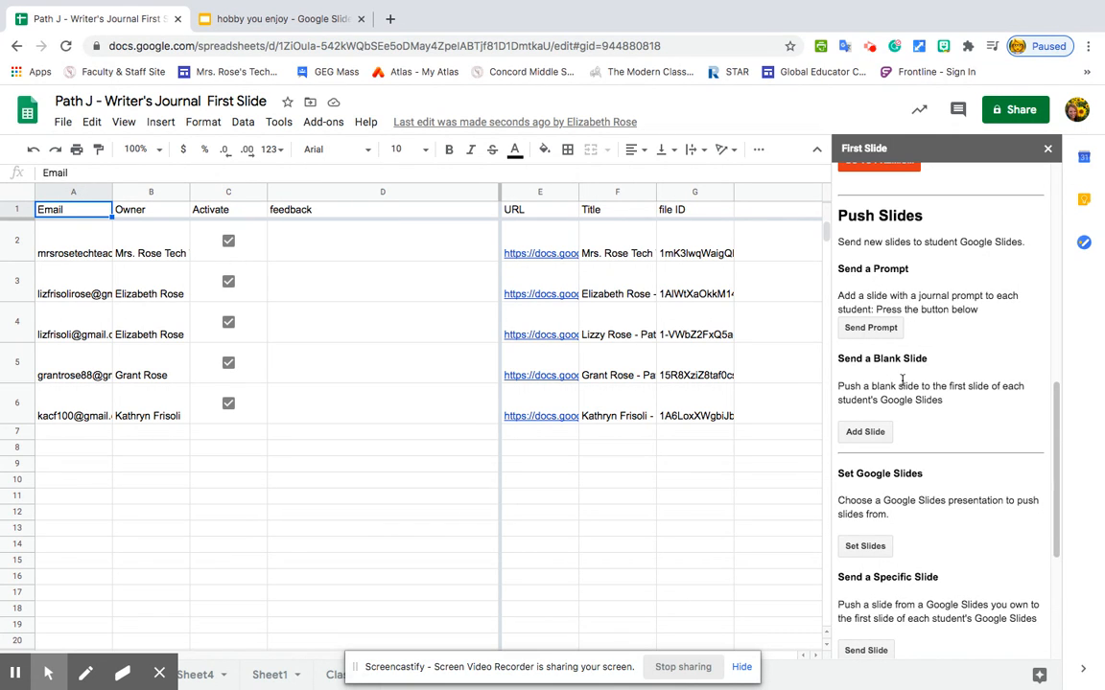
pyautogui.scroll(-1, 901, 381)
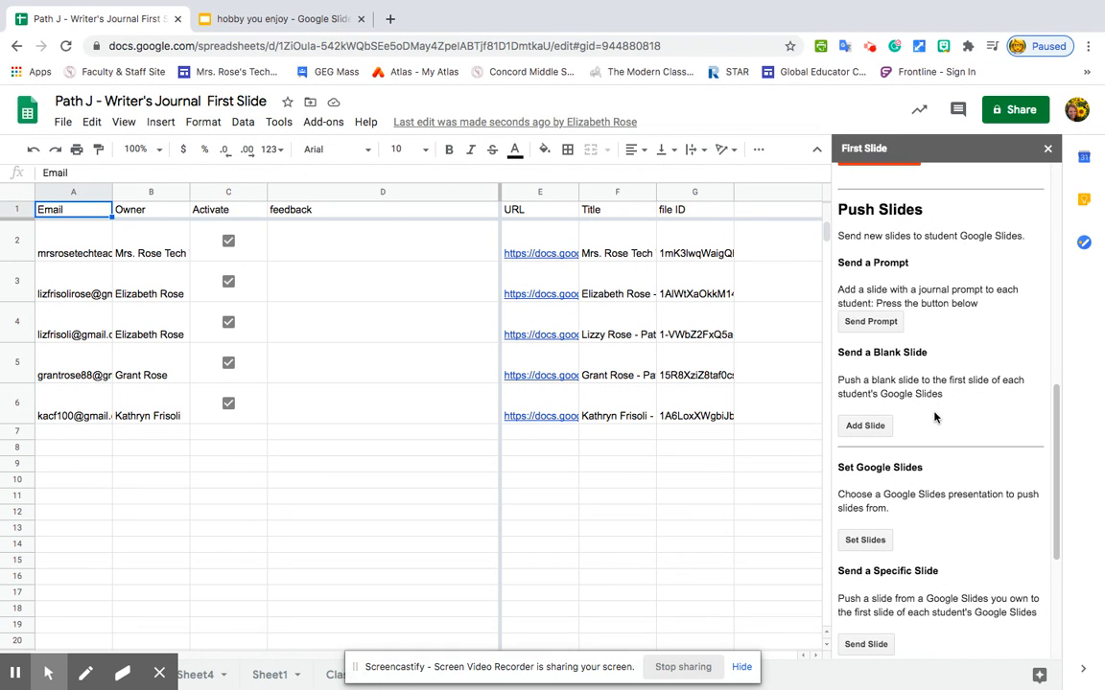
pyautogui.scroll(-1, 936, 433)
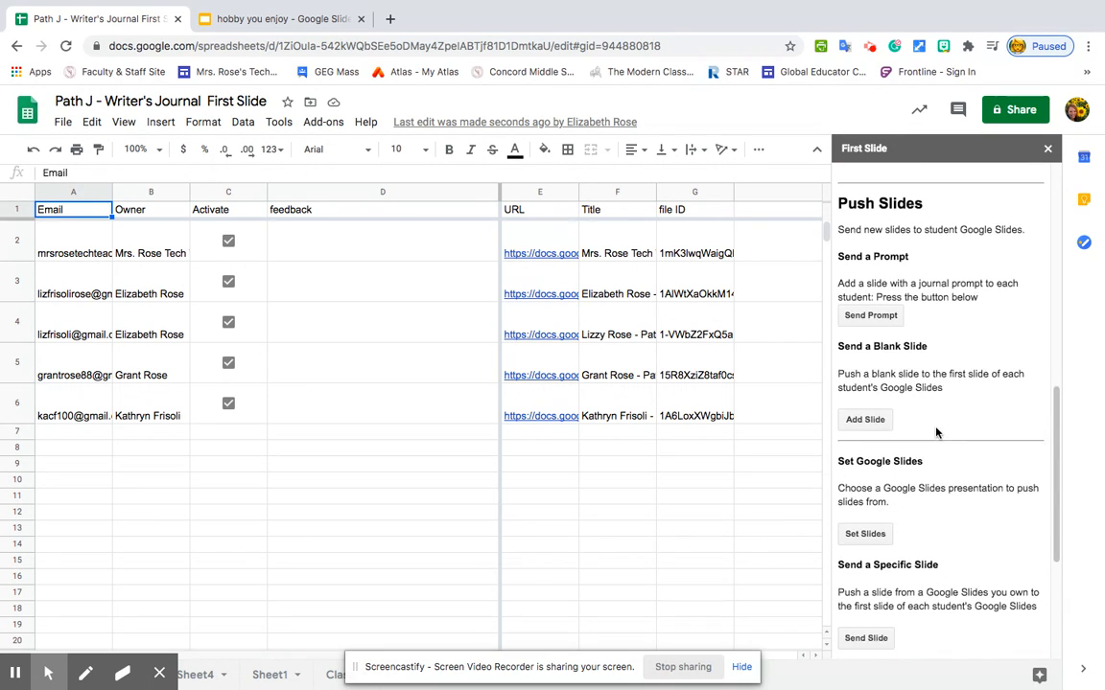
pyautogui.scroll(-3, 936, 432)
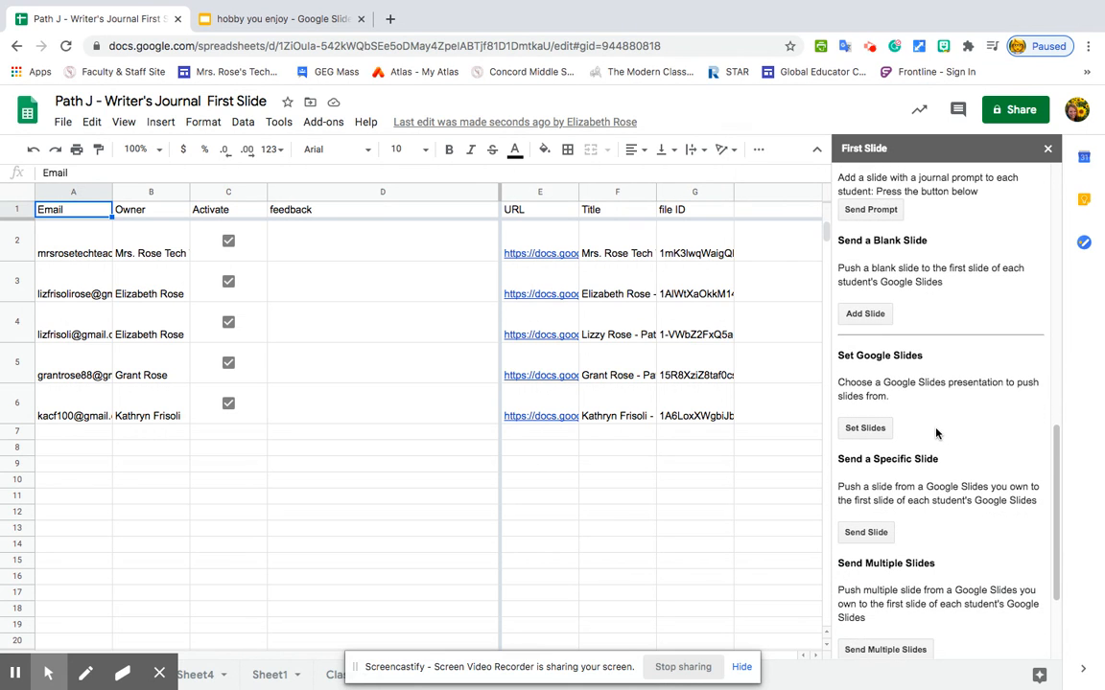
pyautogui.scroll(-1, 935, 427)
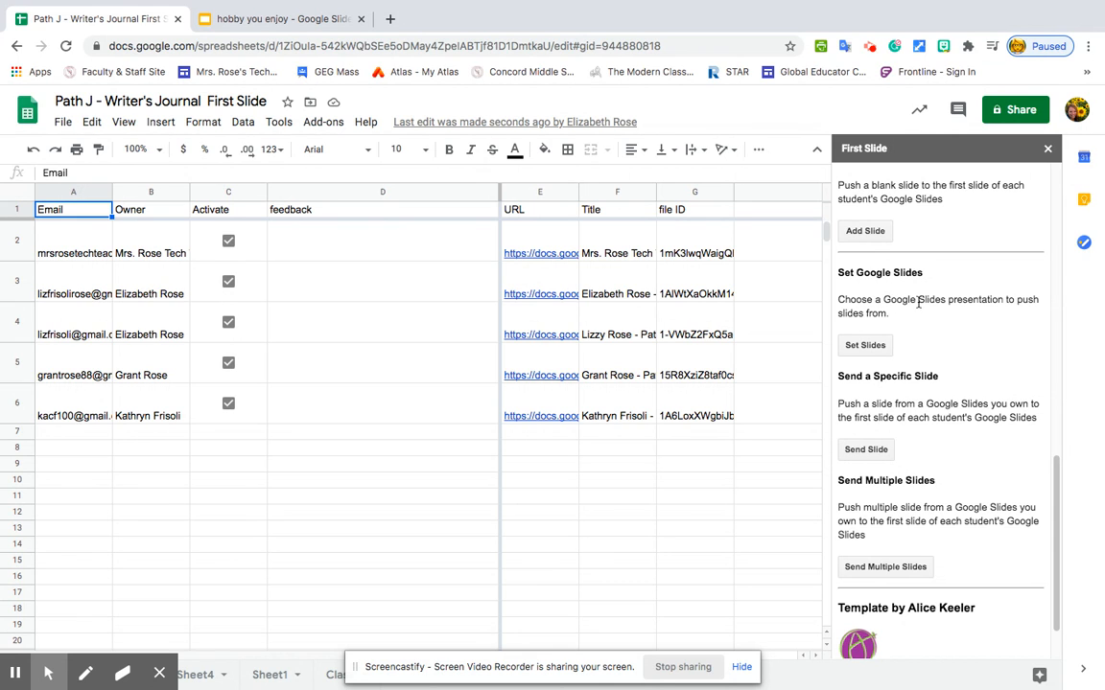
# Set the "hobby you enjoy" presentation as the source for pushing slides, using its copied URL.
pyautogui.click(874, 351)
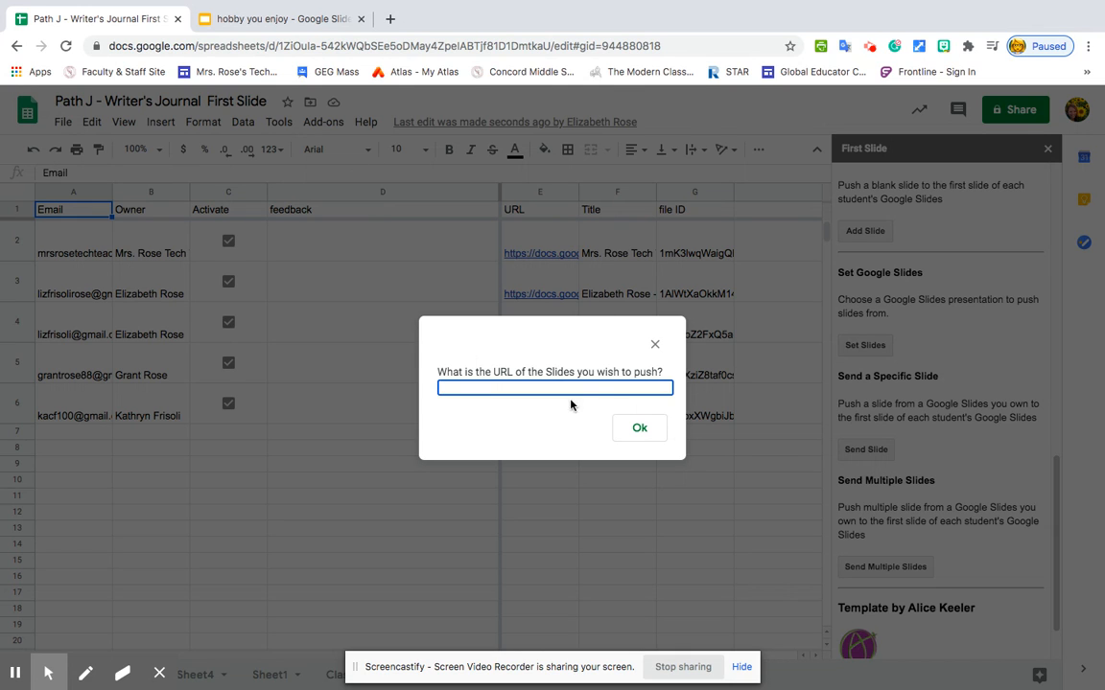
pyautogui.click(257, 21)
pyautogui.click(278, 46)
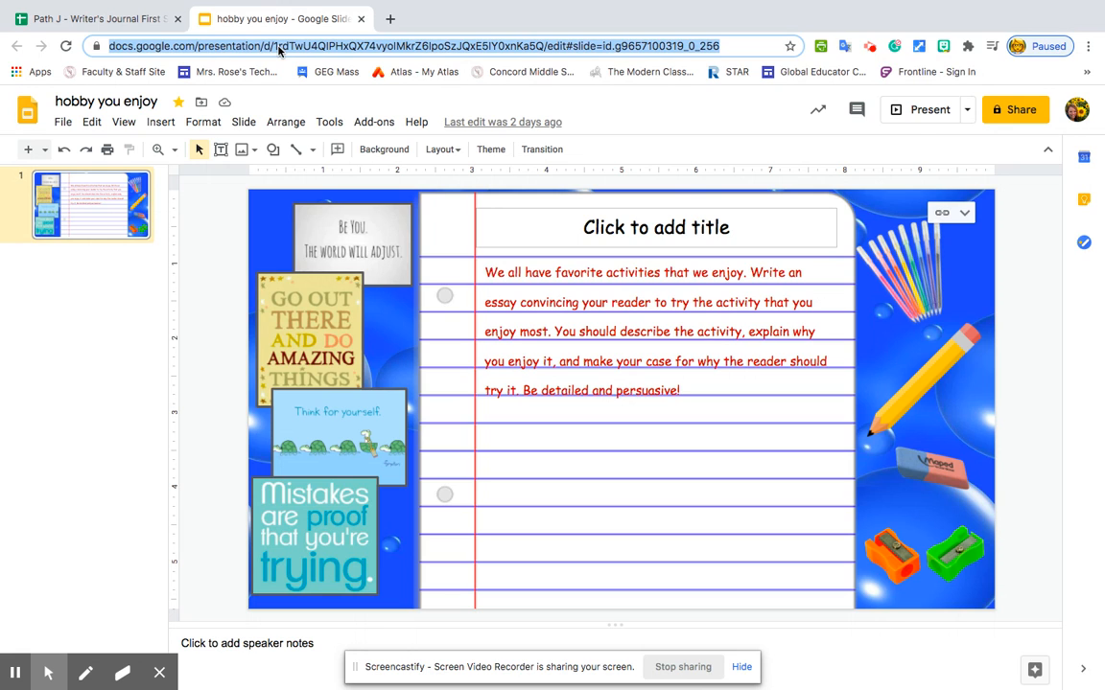
pyautogui.click(128, 19)
pyautogui.hotkey('ctrl', 'v')
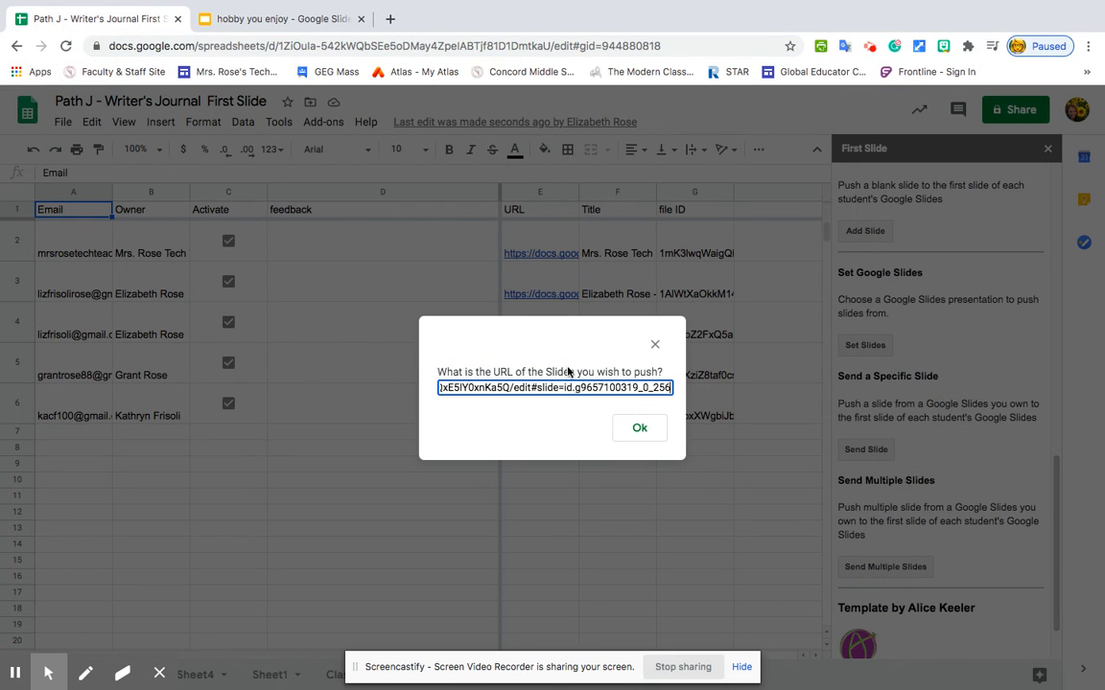
pyautogui.click(643, 431)
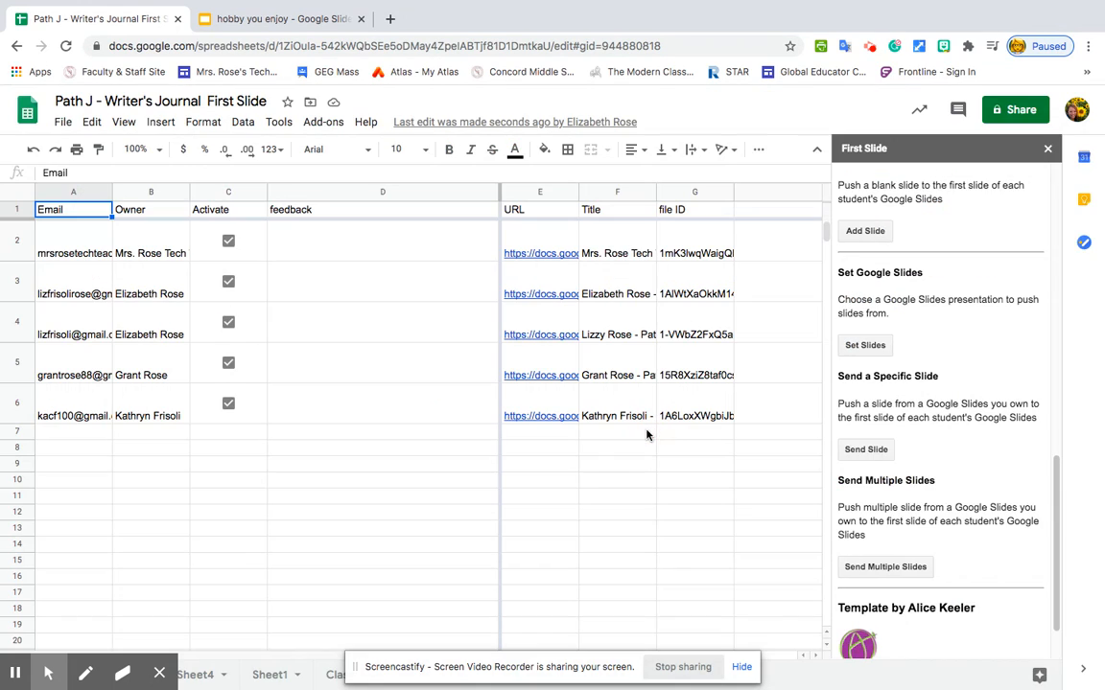
# Send slide number 1 of the source presentation to each student's Google Slides.
pyautogui.click(867, 451)
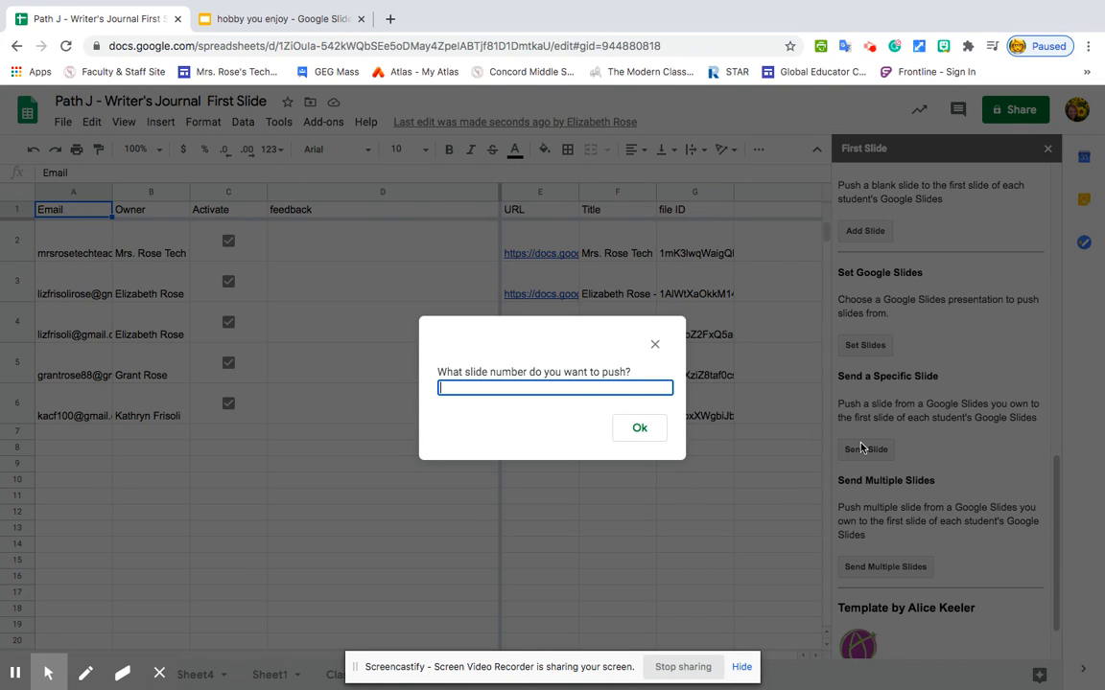
pyautogui.write('1')
pyautogui.click(639, 430)
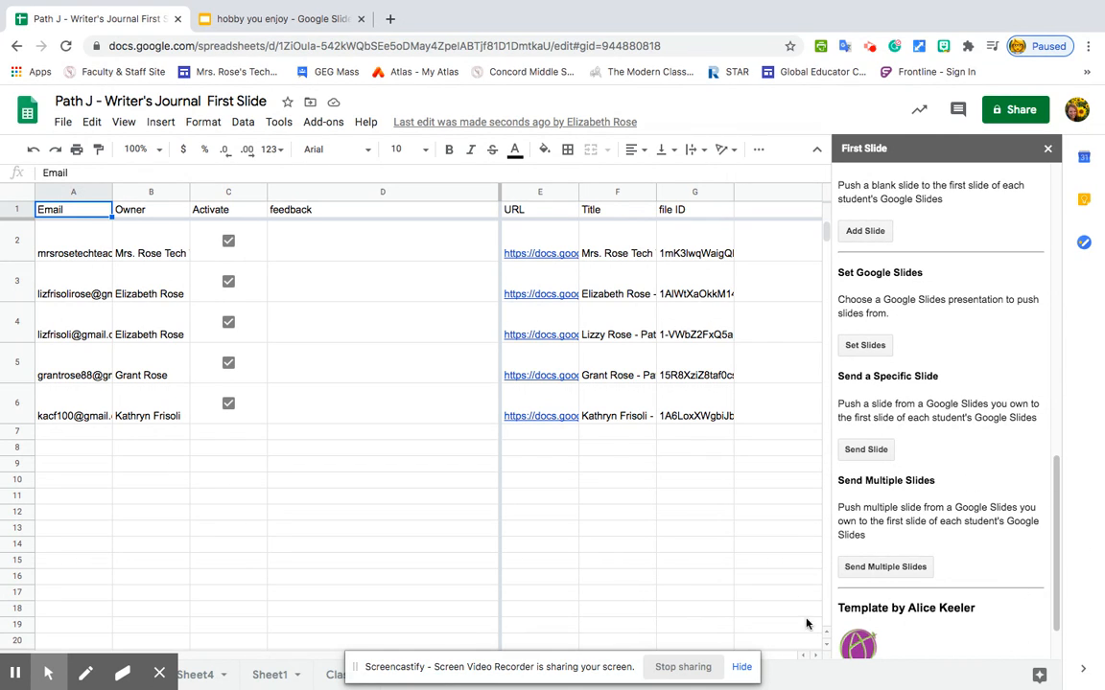
pyautogui.click(858, 567)
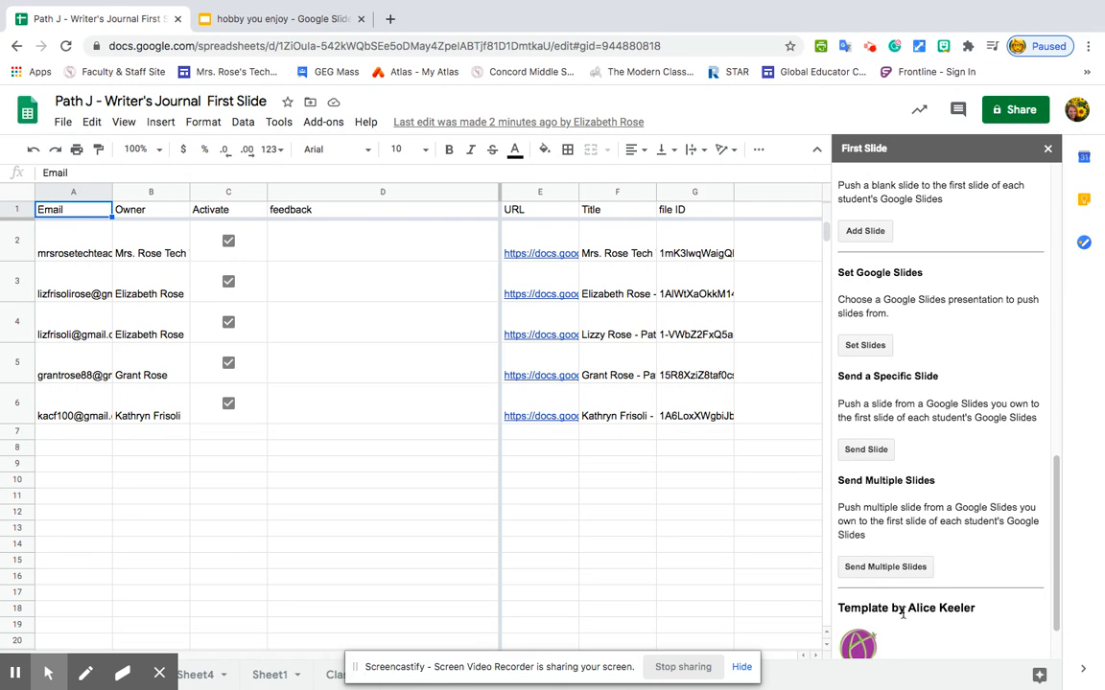
pyautogui.moveTo(43, 233); pyautogui.dragTo(164, 242)
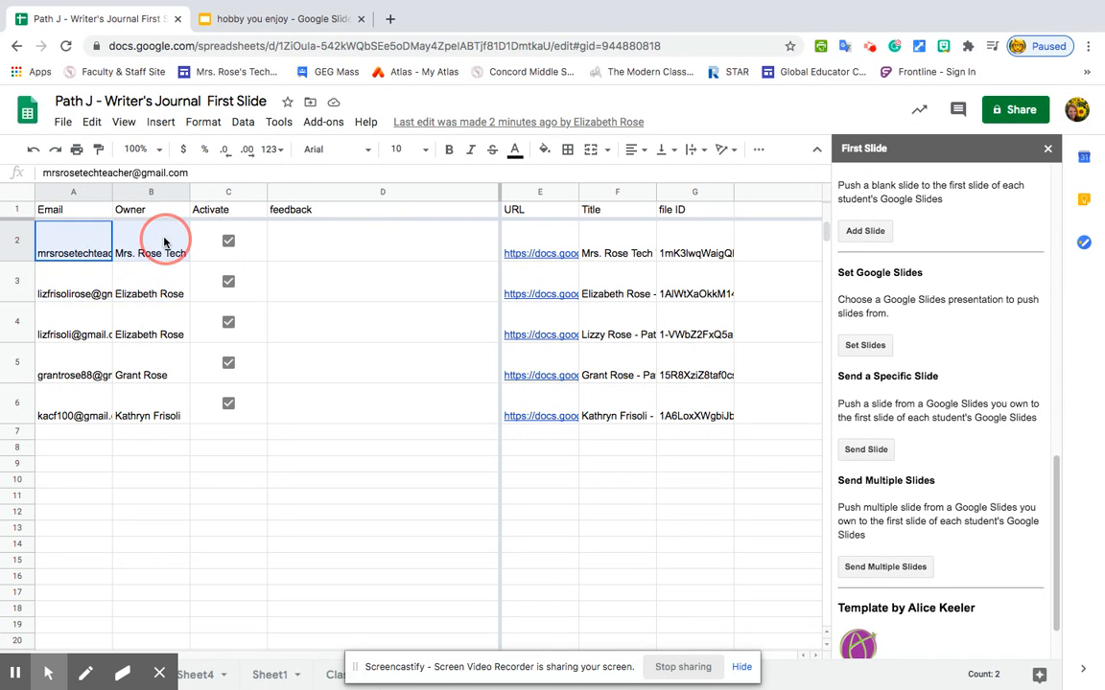
pyautogui.click(45, 294)
pyautogui.moveTo(45, 294); pyautogui.dragTo(140, 297)
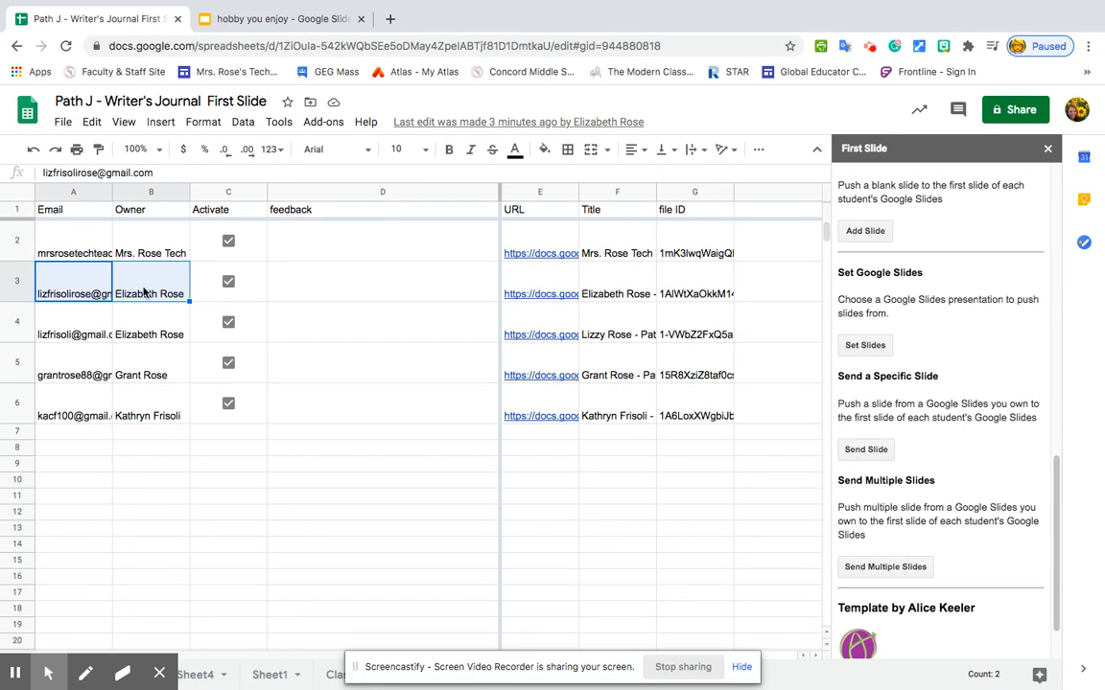
# Open the student presentation linked in row 2 and compare its first two slides to check the pushed prompt.
pyautogui.click(540, 254)
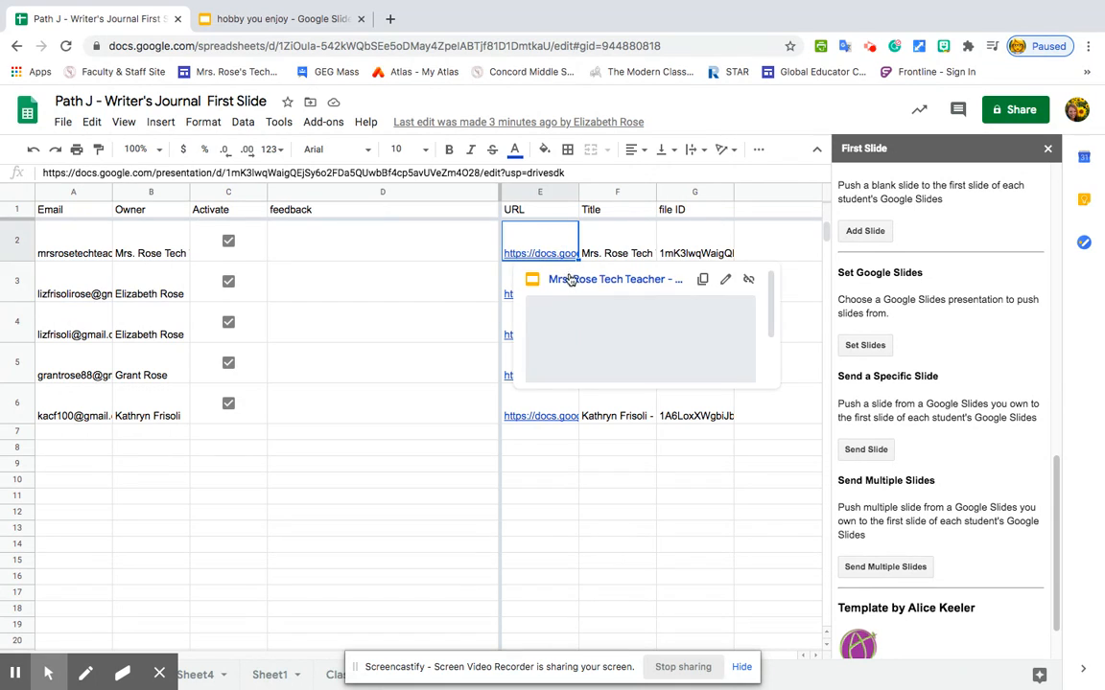
pyautogui.click(569, 279)
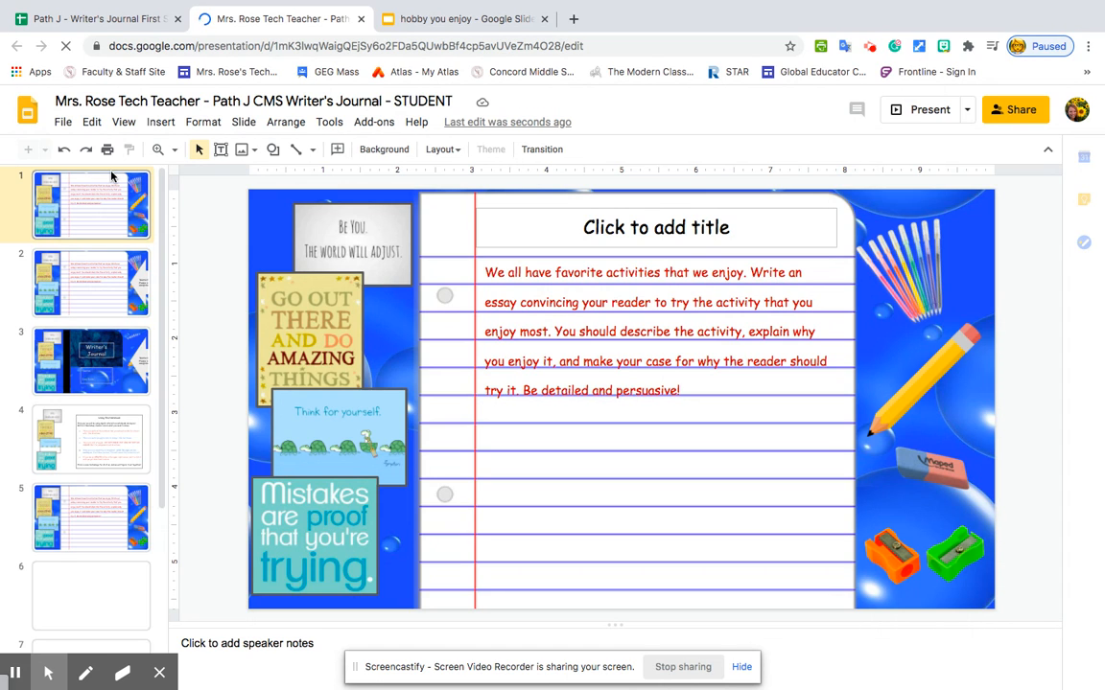
pyautogui.click(110, 293)
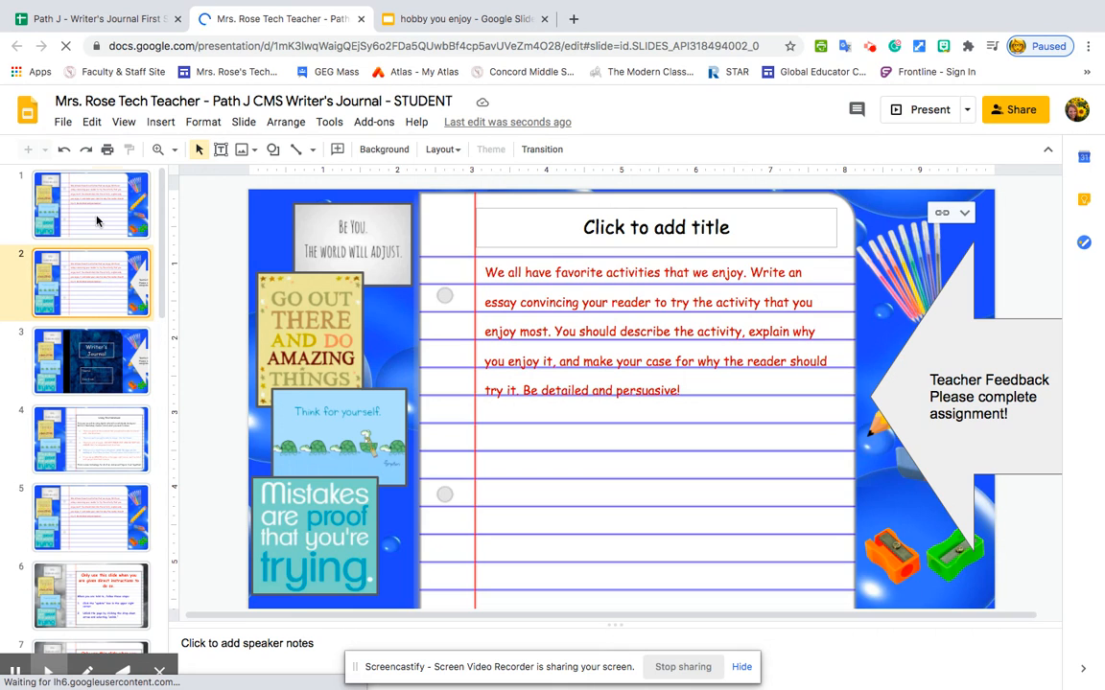
pyautogui.click(96, 222)
pyautogui.click(98, 246)
pyautogui.click(99, 217)
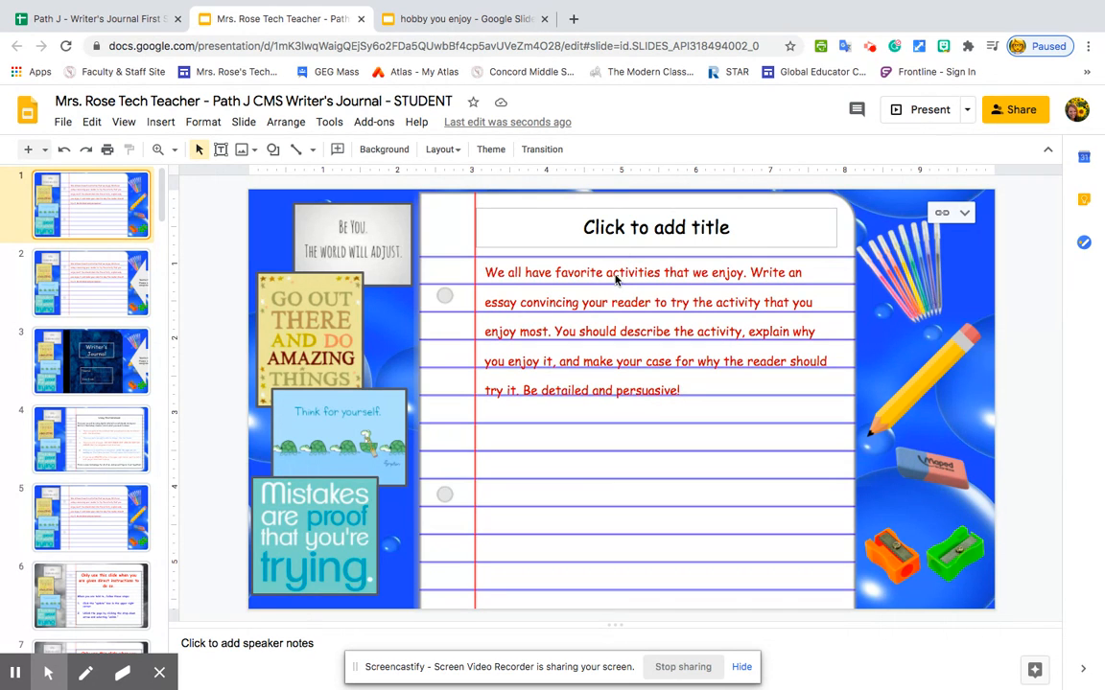
pyautogui.click(106, 315)
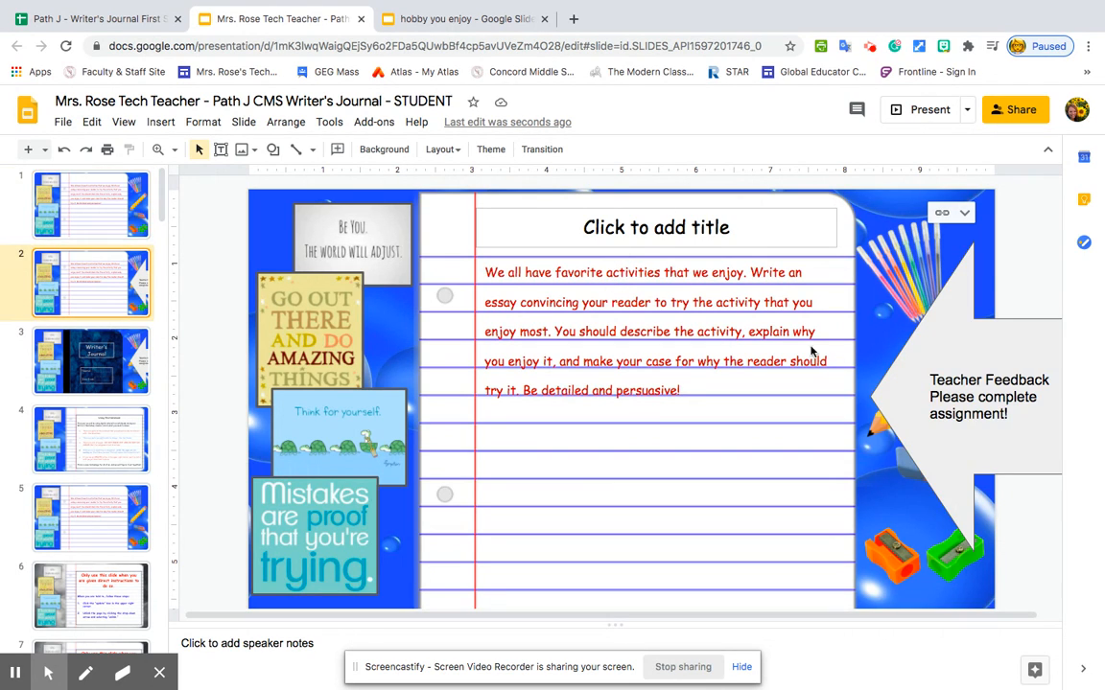